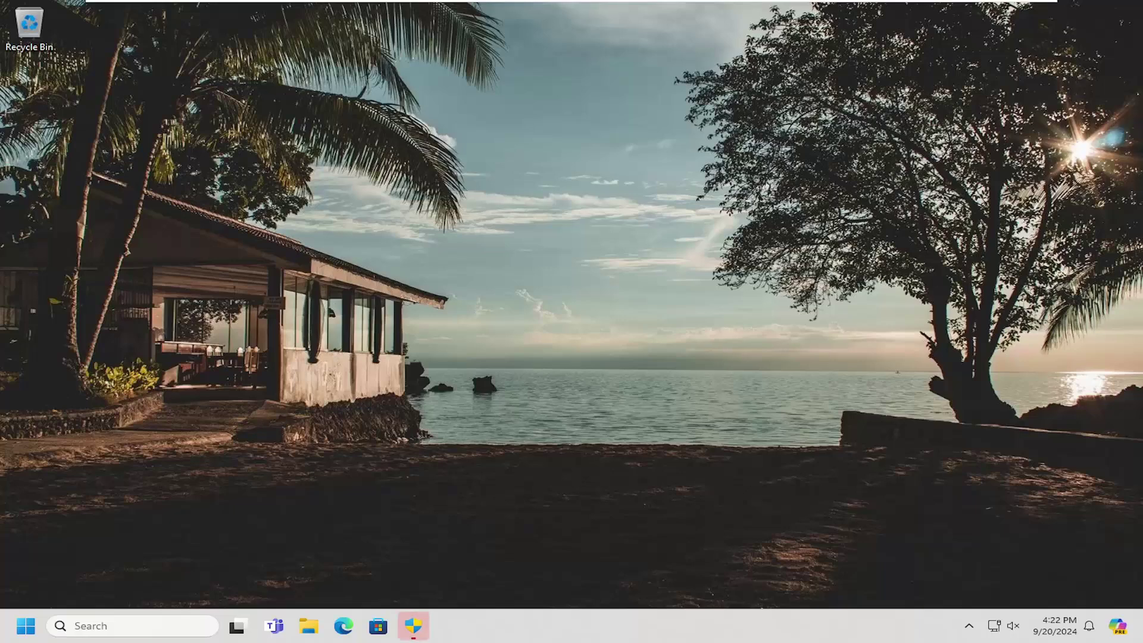
- Launch Driver Verifier Manager as administrator from a Start search for 'verifier'
key("super")
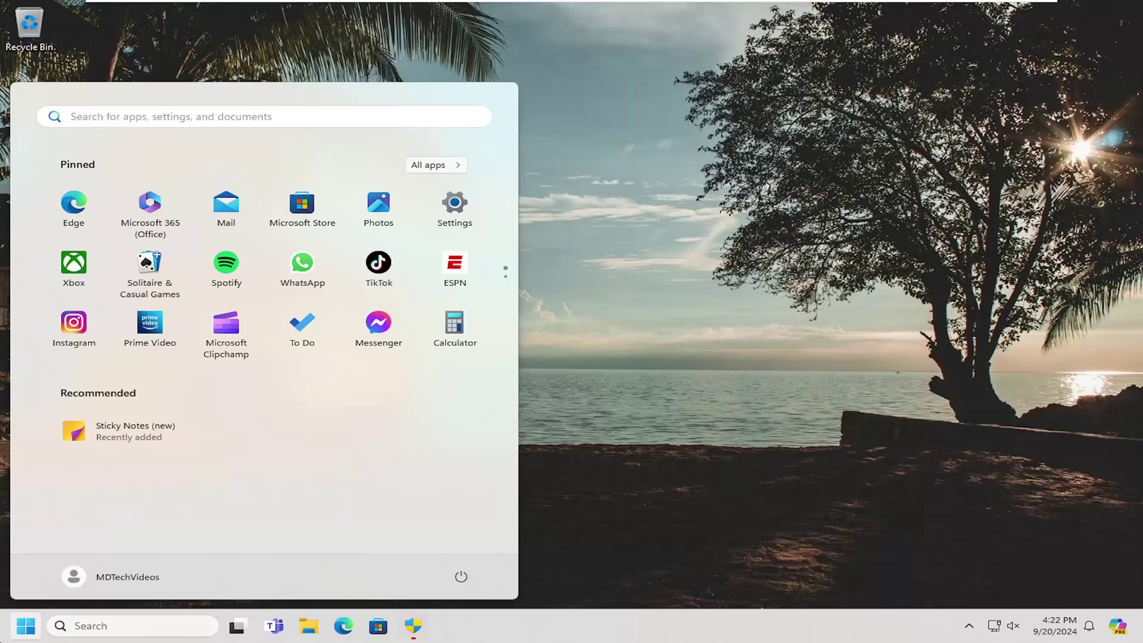
type("verifier")
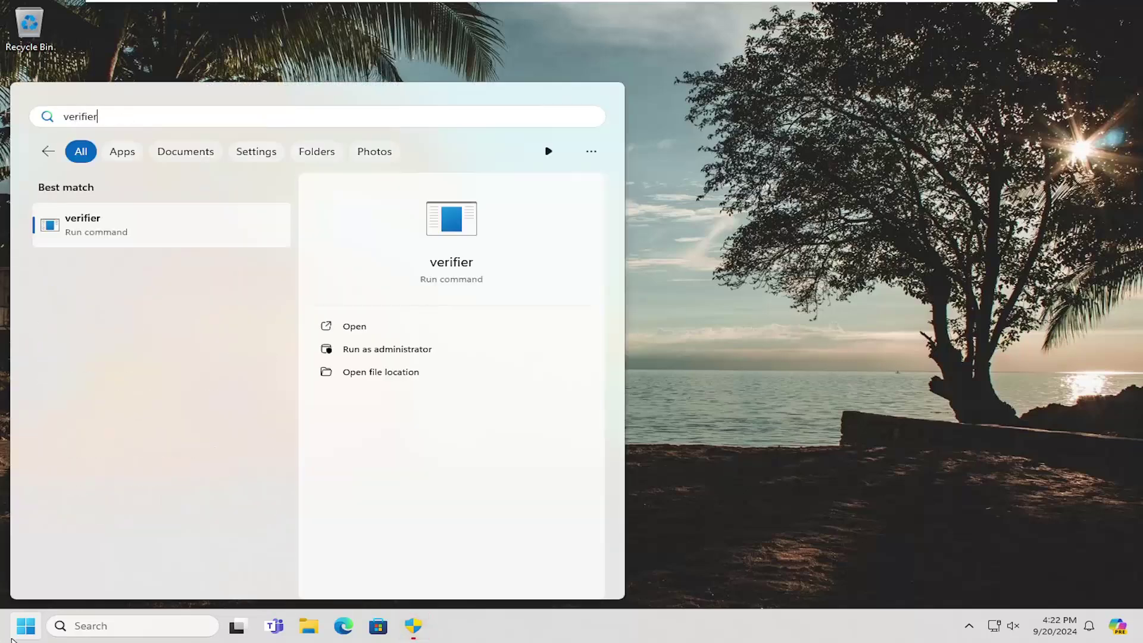
left_click(115, 229)
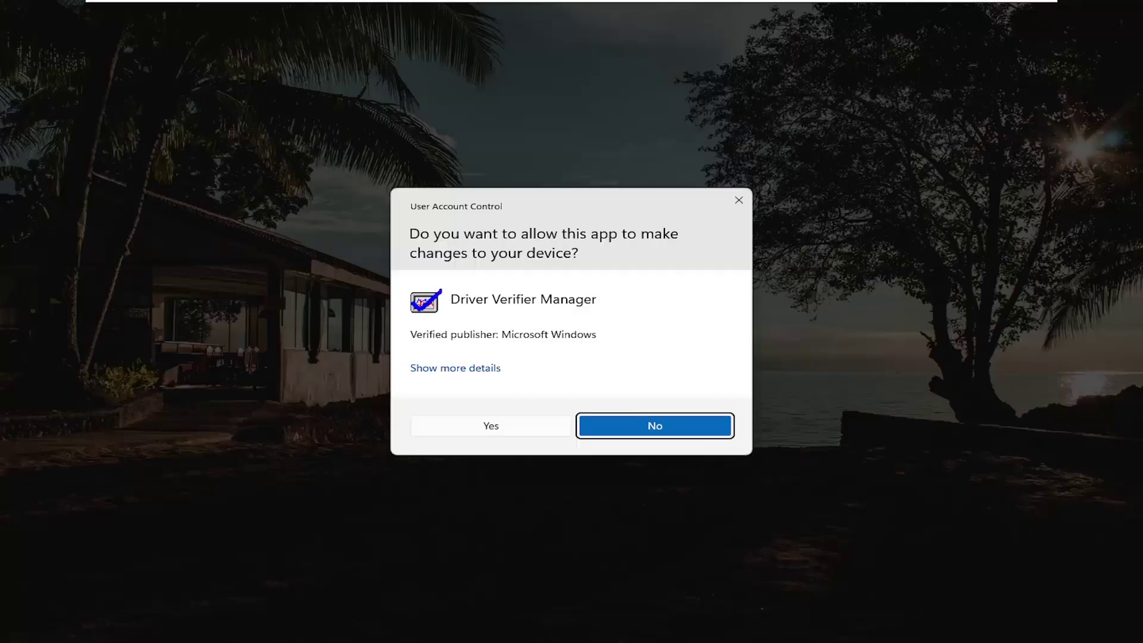
left_click(503, 427)
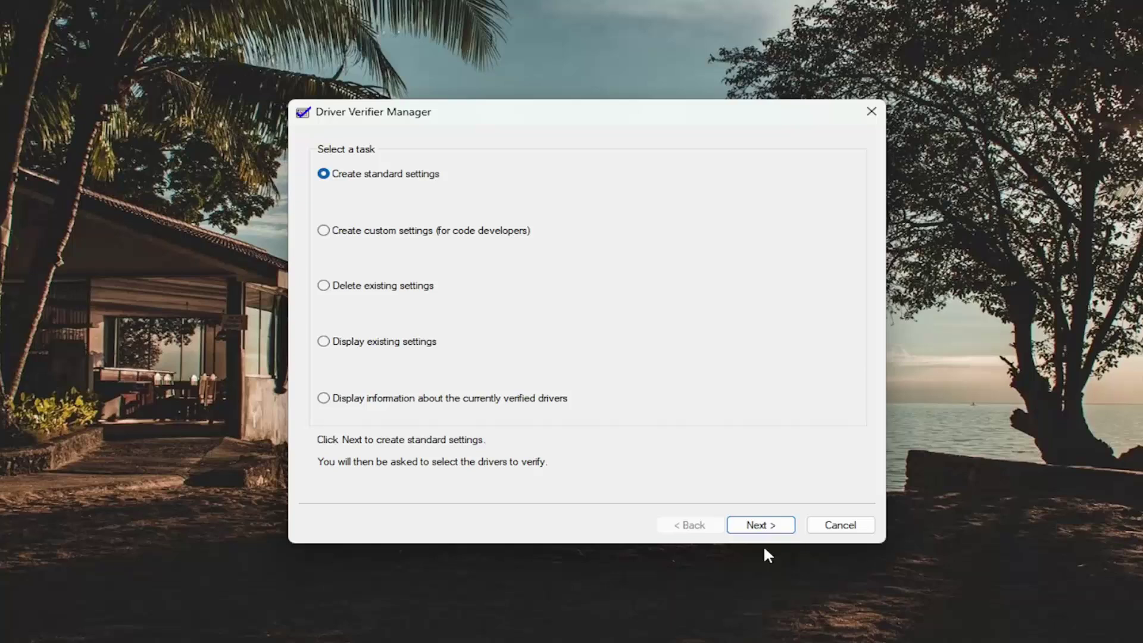
- Choose Create standard settings and Select driver names from a list to show installed drivers
left_click(761, 526)
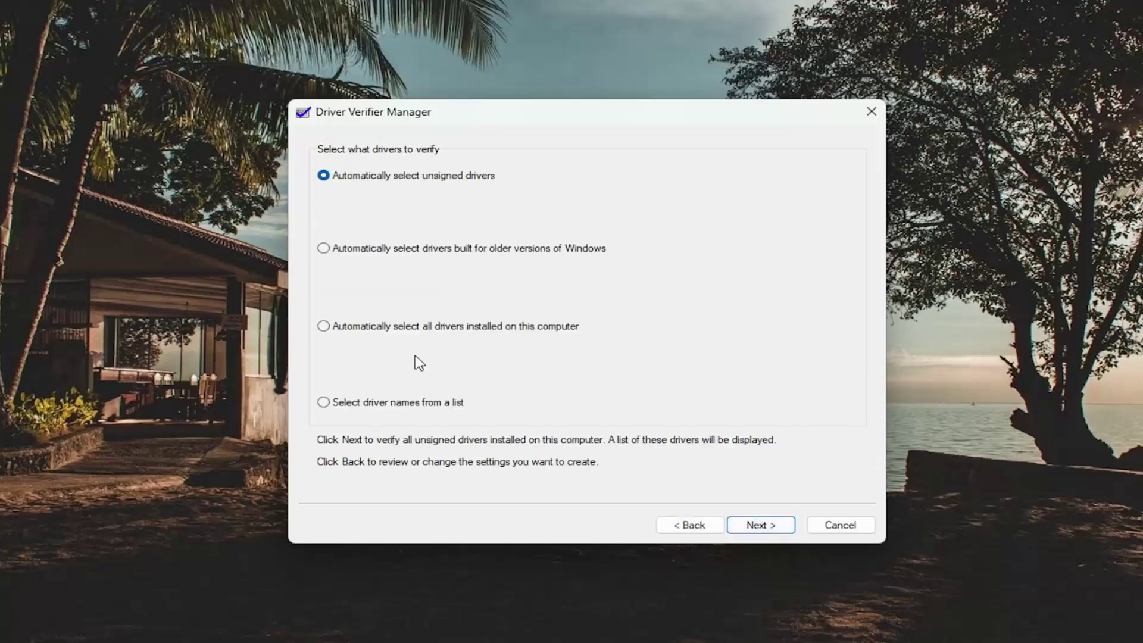
left_click(384, 403)
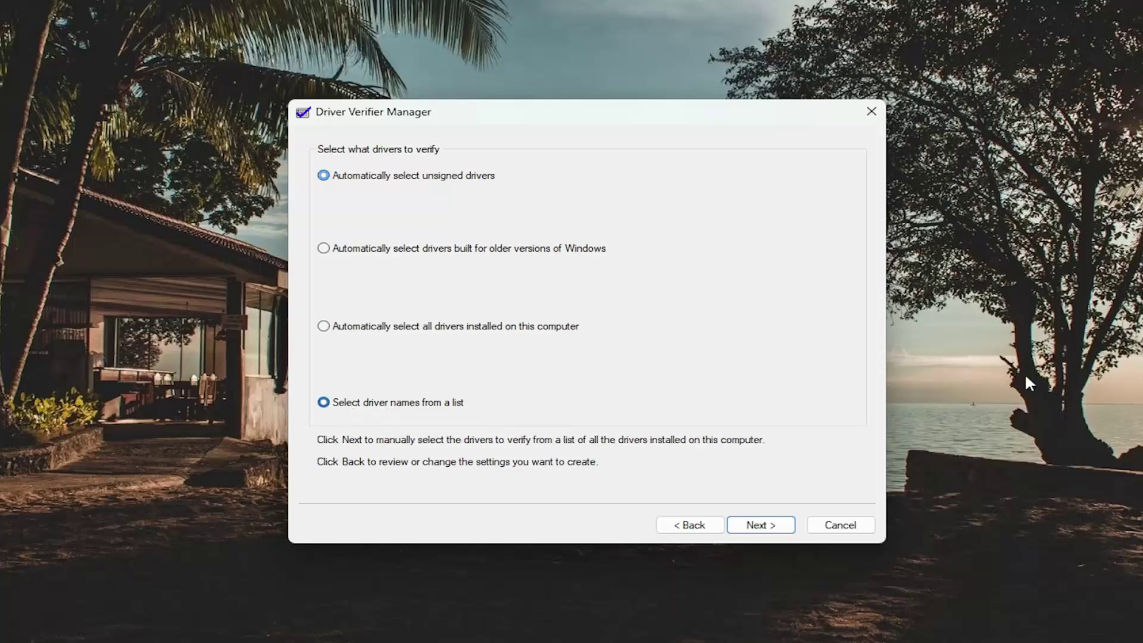
left_click(756, 524)
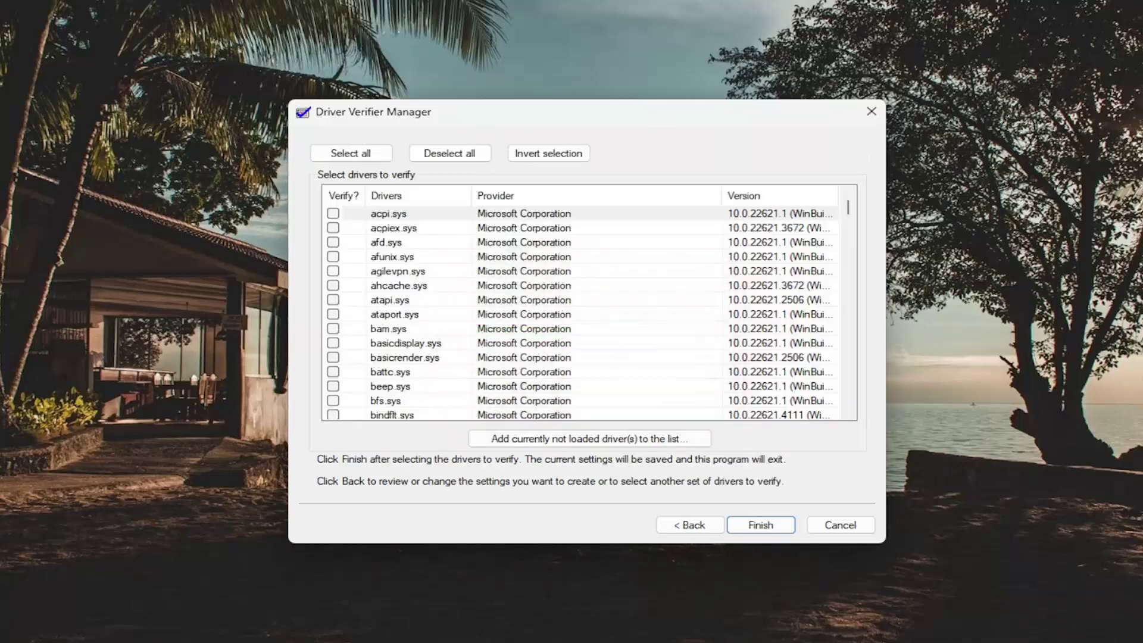
- Sort drivers by Provider and tick dump_dumpstorport, dump_dumpfve.sys and dump_stornvme.sys
left_click(503, 197)
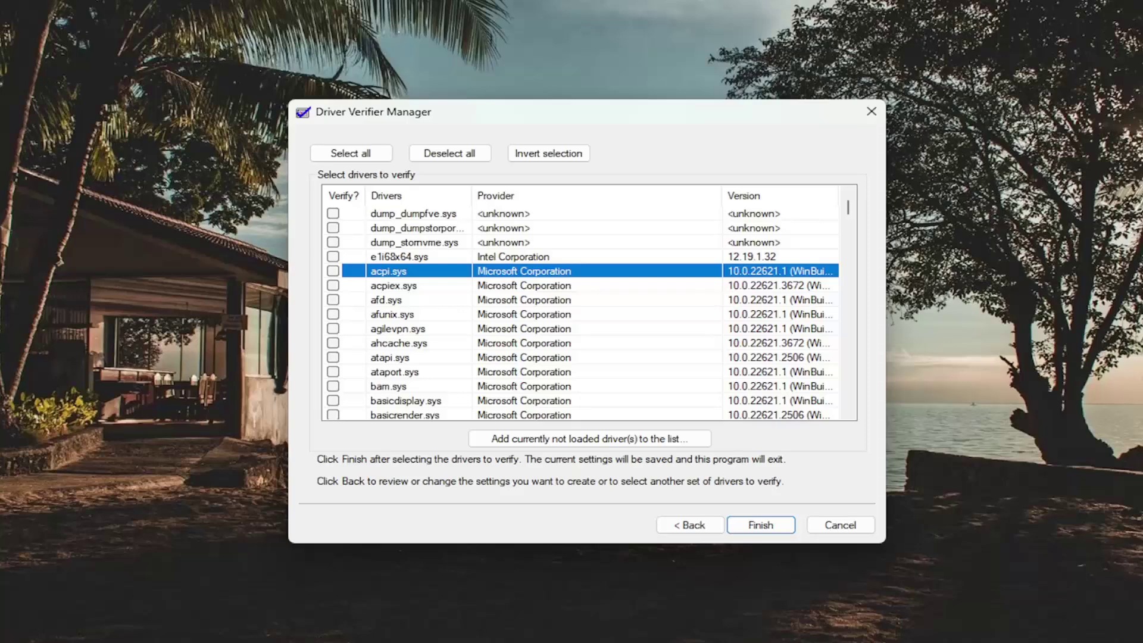
left_click(332, 227)
left_click(342, 243)
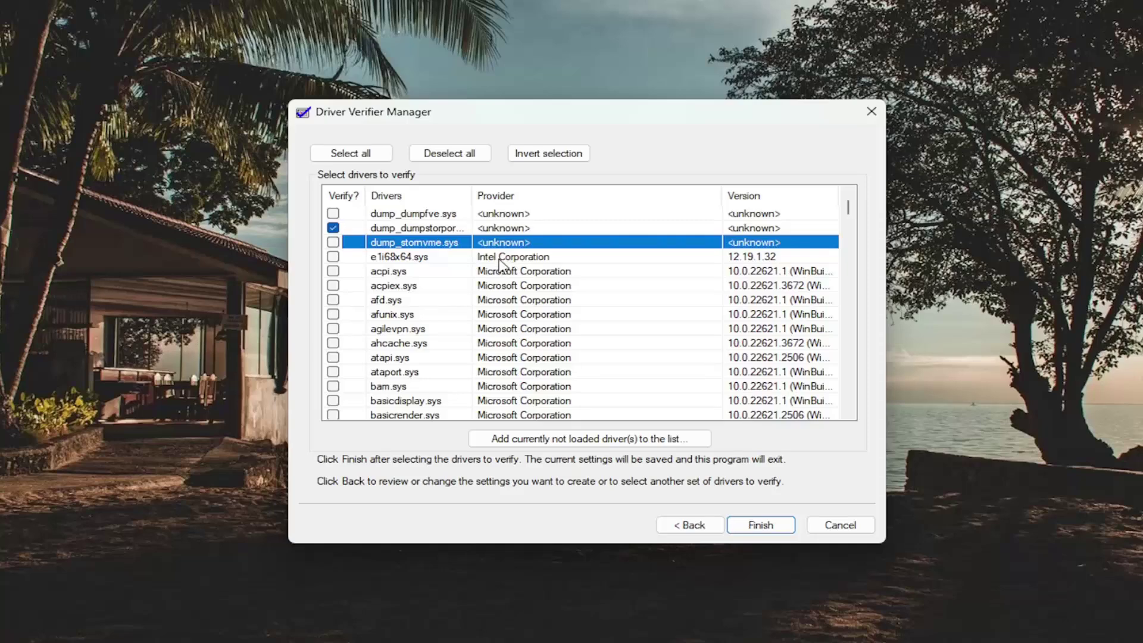
left_click(332, 213)
left_click(333, 243)
- Save the verifier settings with Finish and acknowledge the restart notice
left_click(762, 526)
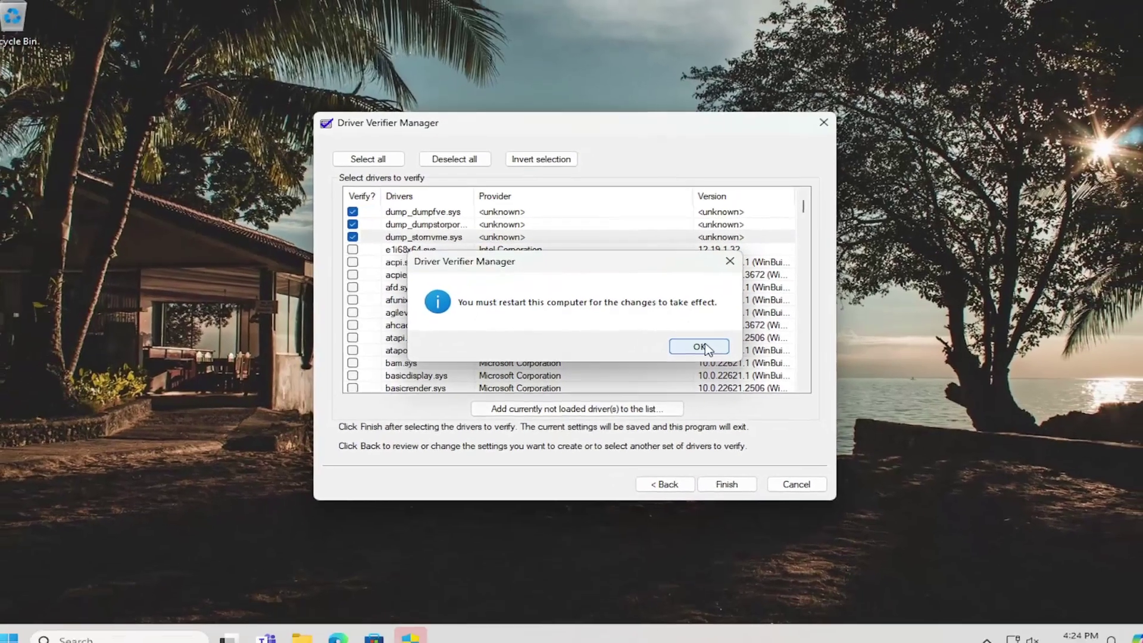
left_click(729, 367)
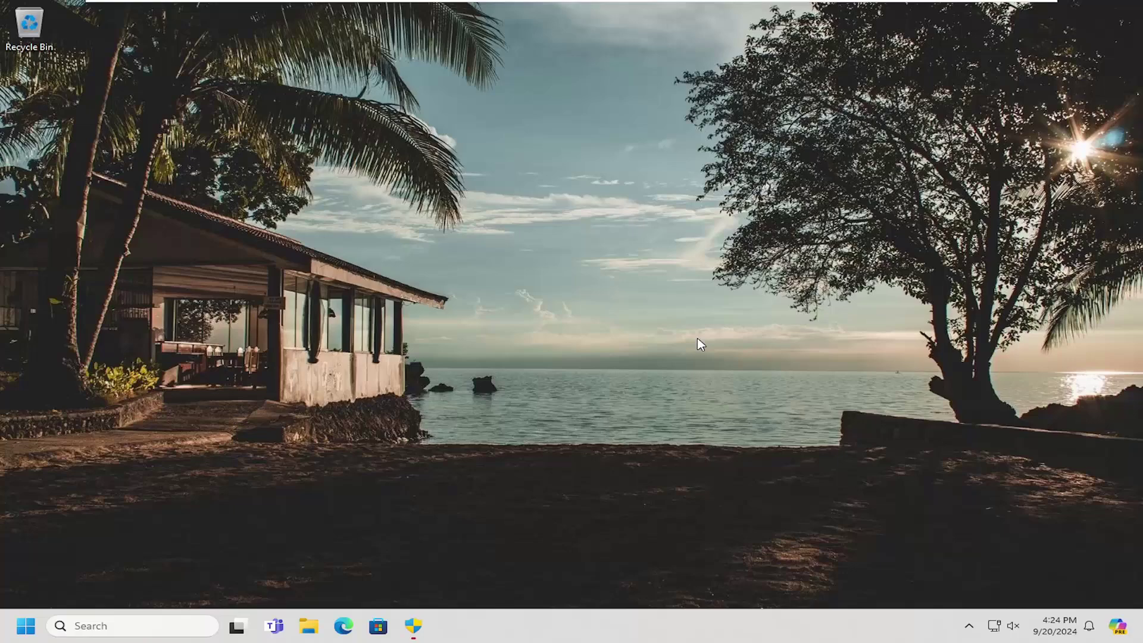
left_click(26, 631)
- Bring up the Start menu's power options to restart the PC
left_click(461, 575)
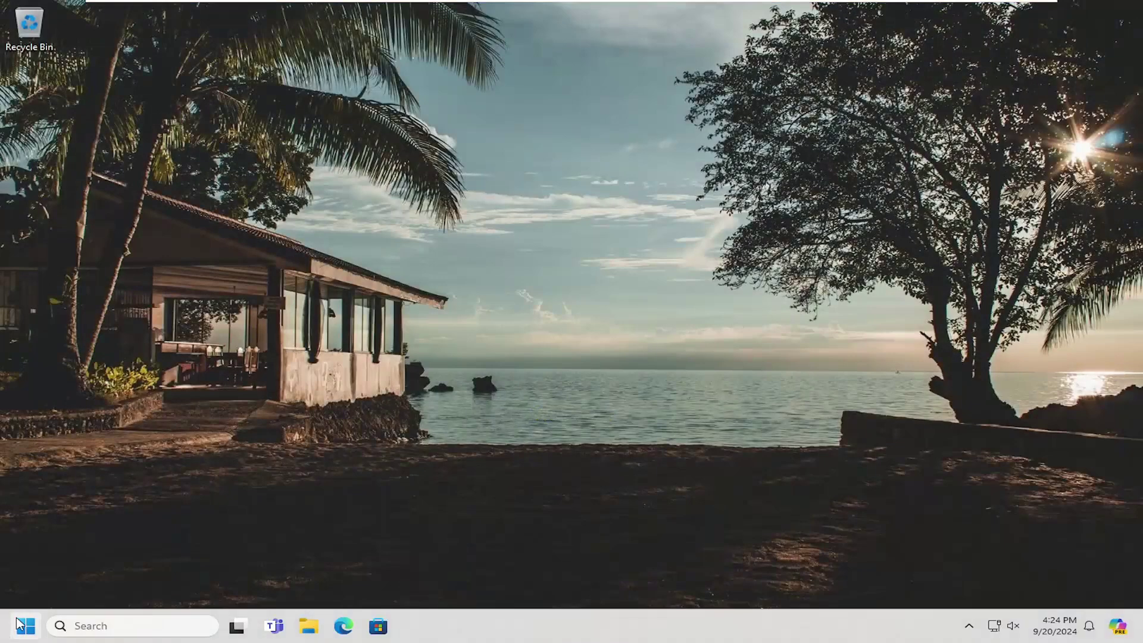
- Relaunch verifier as administrator and display information about the currently verified drivers
left_click(26, 628)
type("verifier")
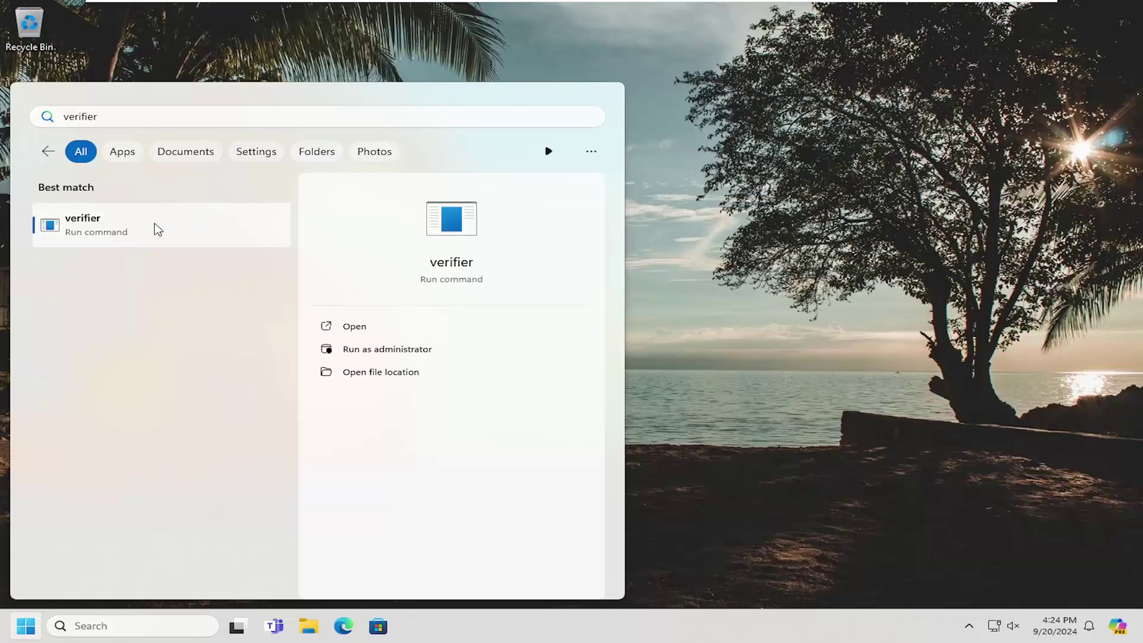
left_click(179, 229)
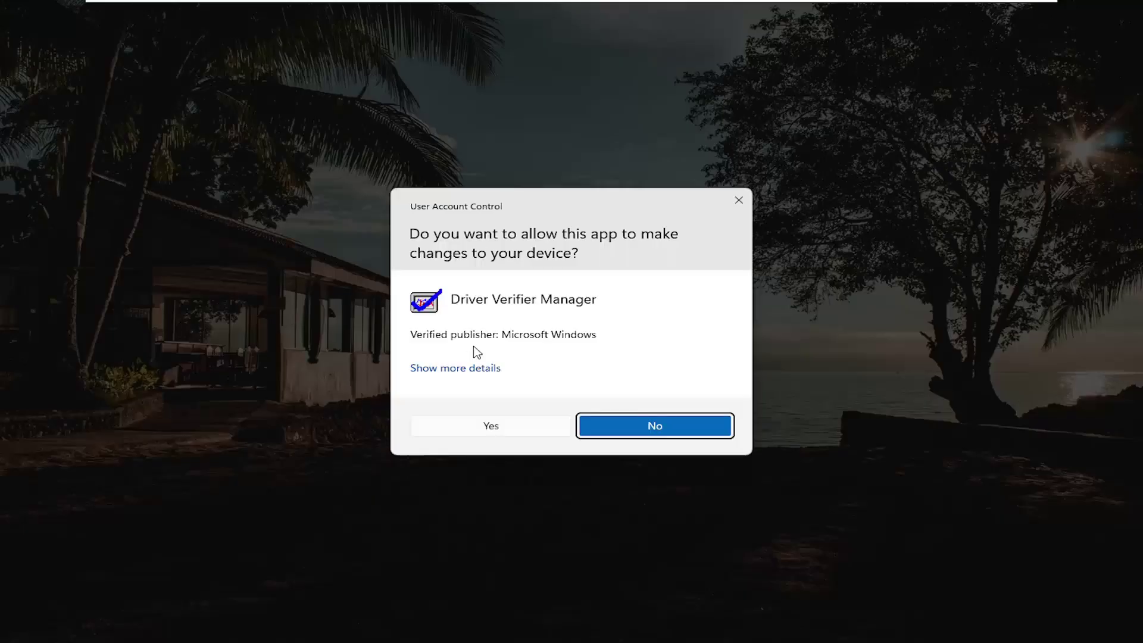
left_click(466, 427)
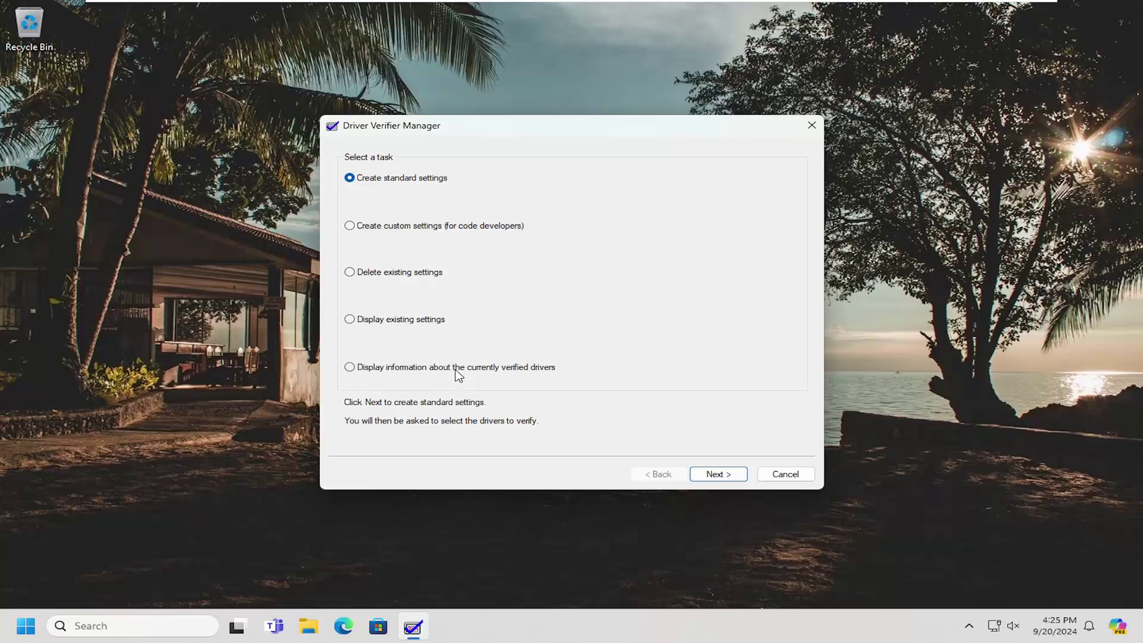
left_click(456, 369)
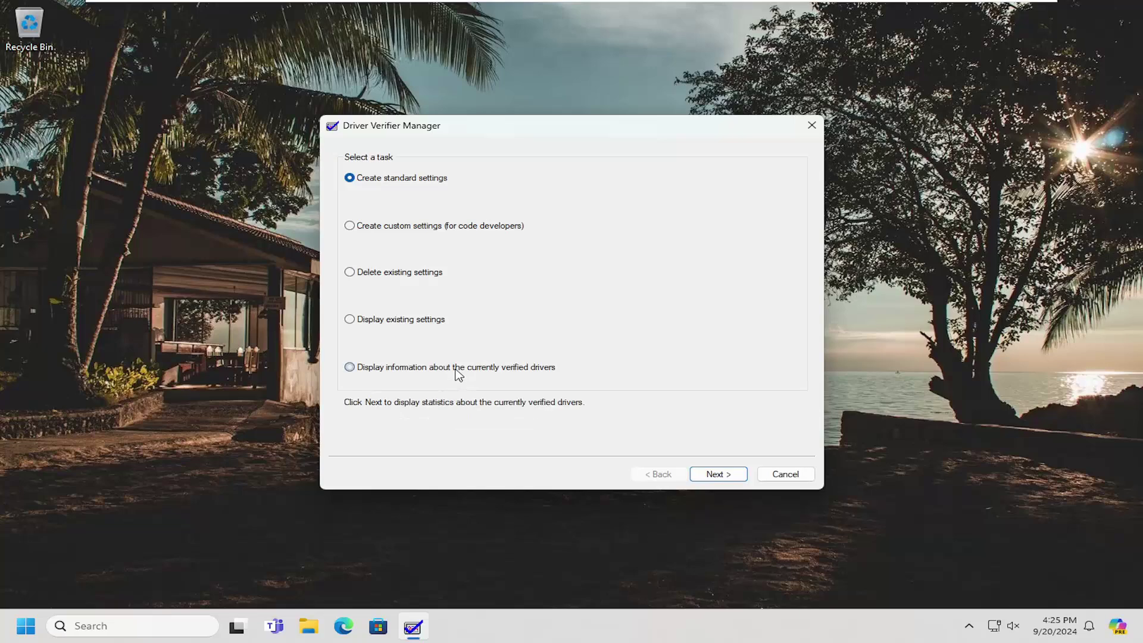
left_click(720, 475)
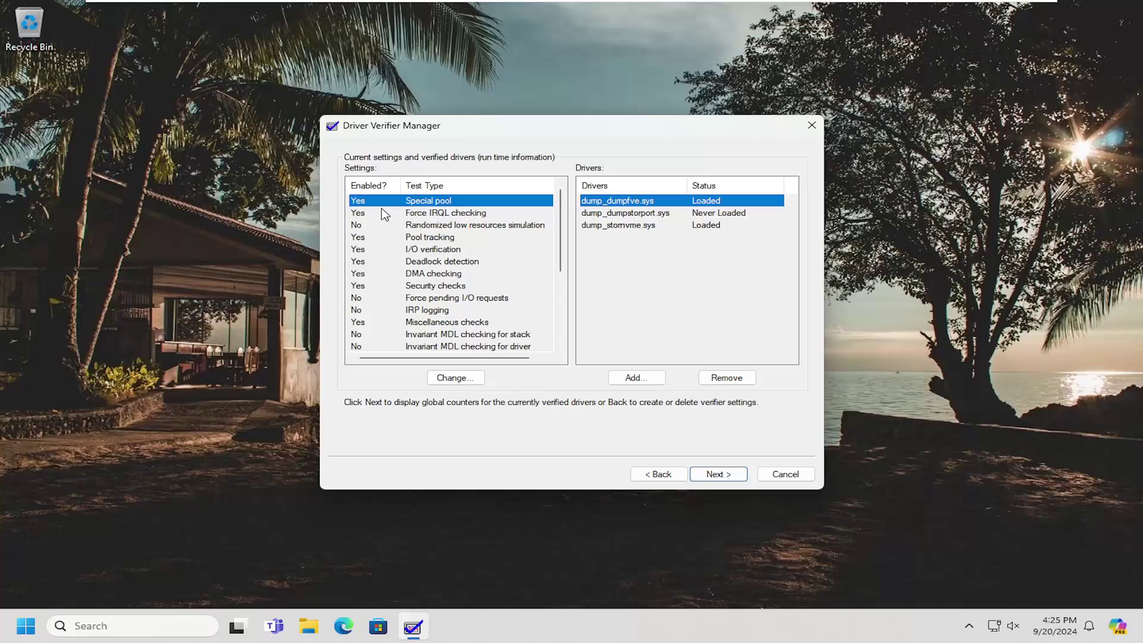
- Switch between Global counters and the settings page, checking Faults injected and individual driver rows
left_click(718, 475)
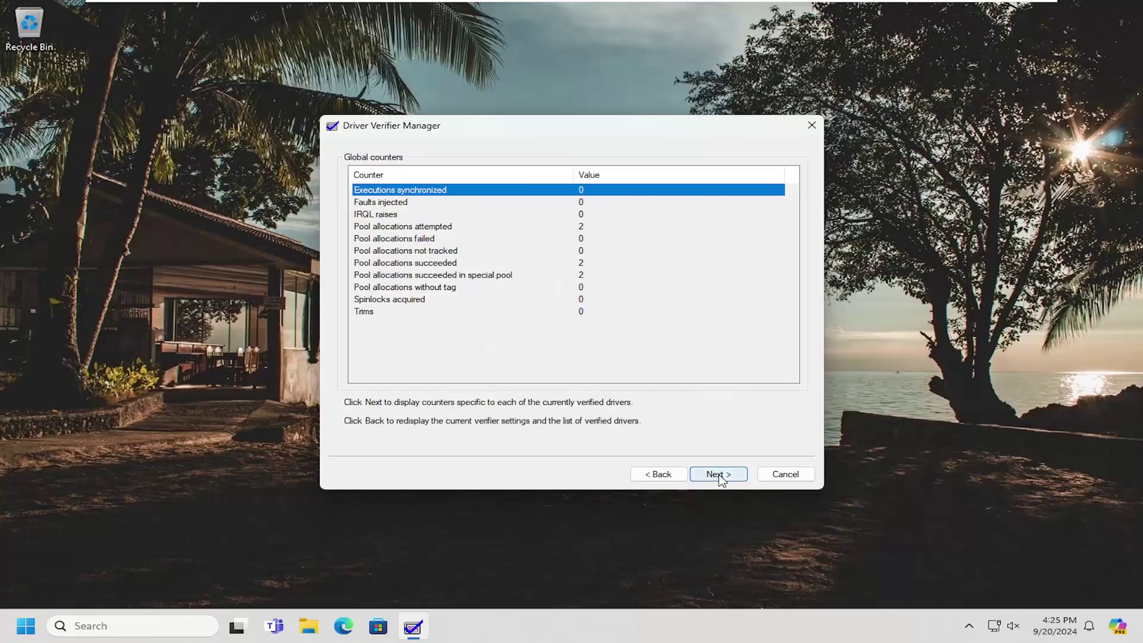
left_click(381, 203)
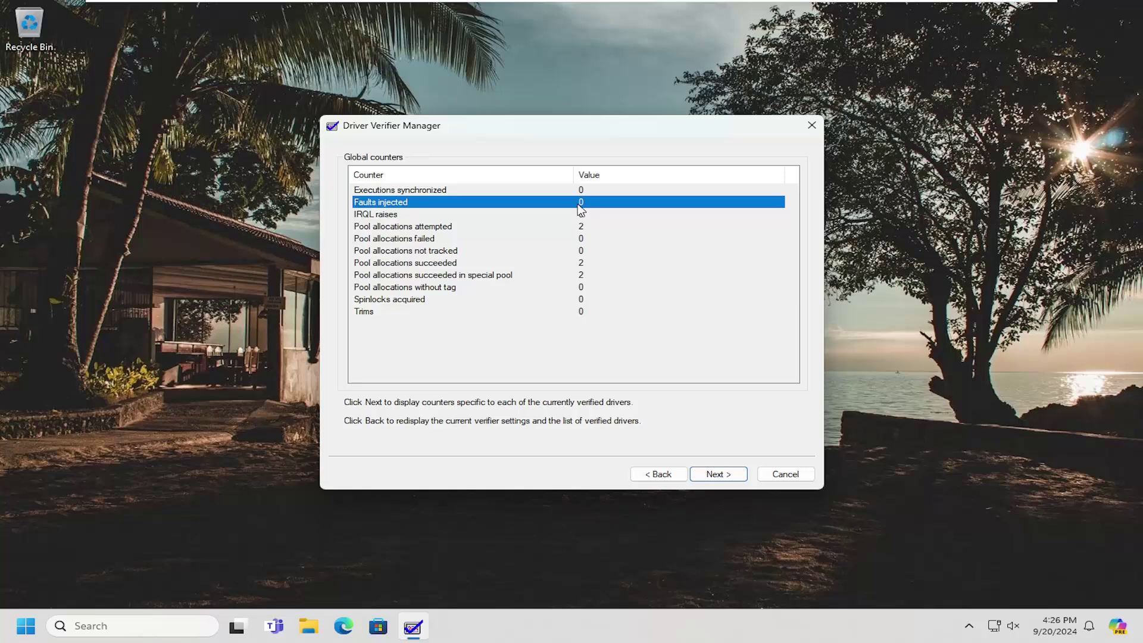
left_click(652, 476)
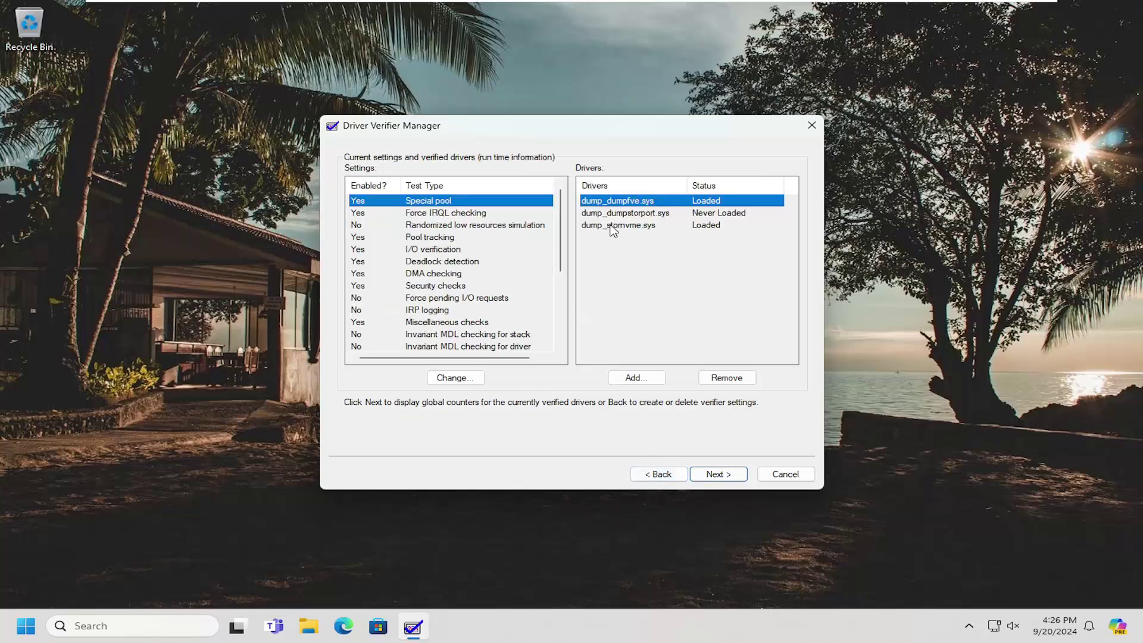
left_click(625, 214)
left_click(708, 476)
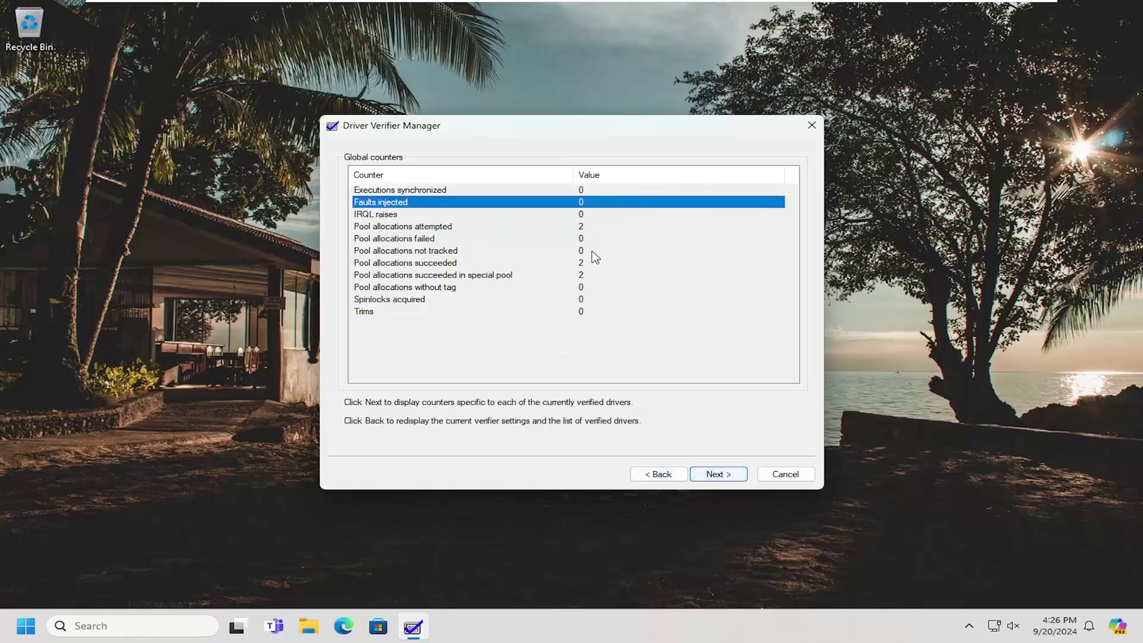
left_click(655, 476)
left_click(629, 225)
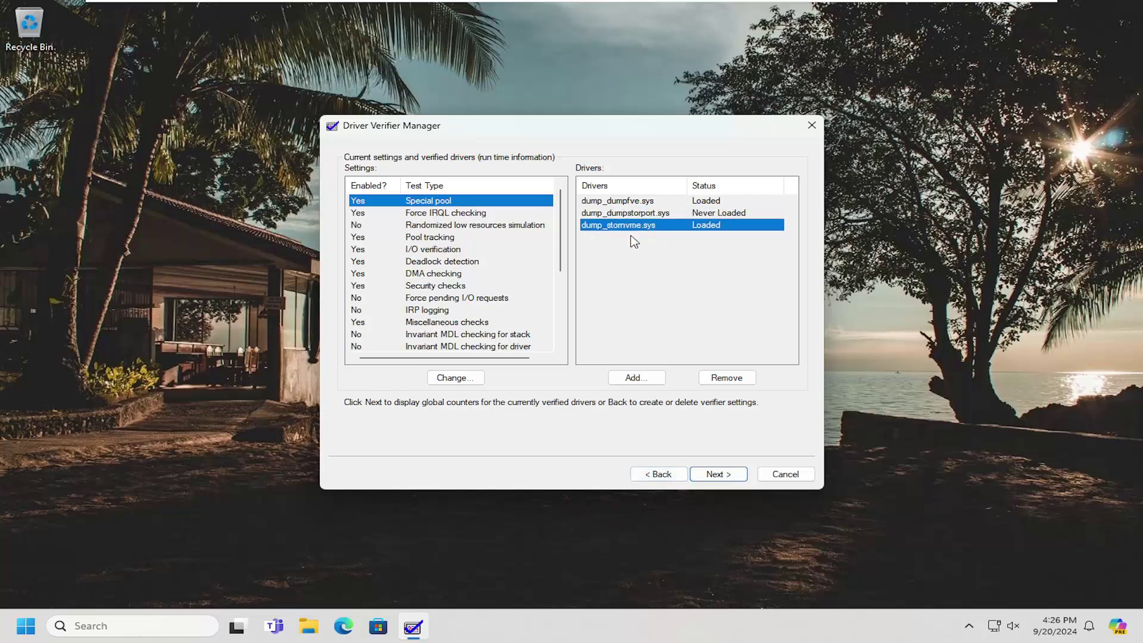
left_click(708, 477)
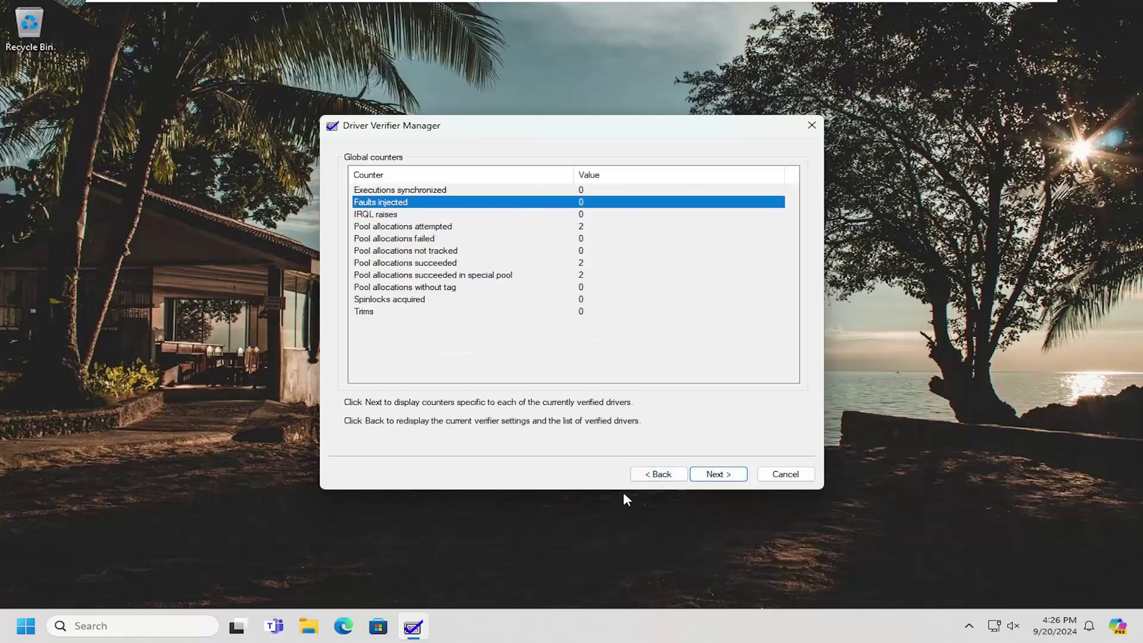
left_click(655, 474)
- Review Force IRQL checking, I/O verification and the three dump driver rows, then go back to Select a task
left_click(440, 215)
left_click(448, 250)
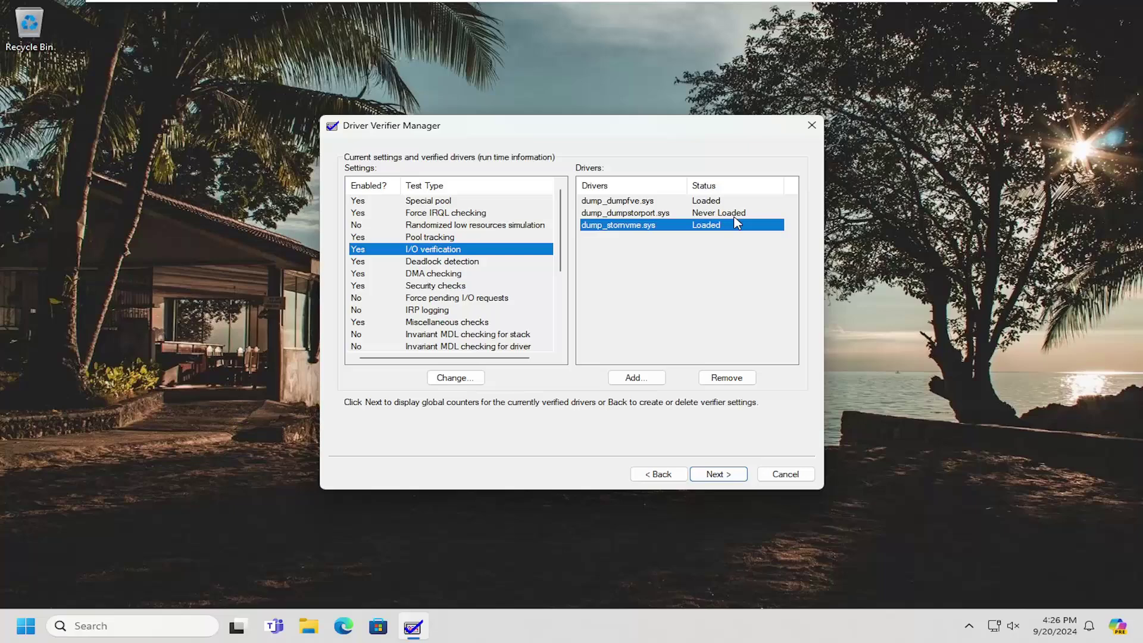
left_click(651, 214)
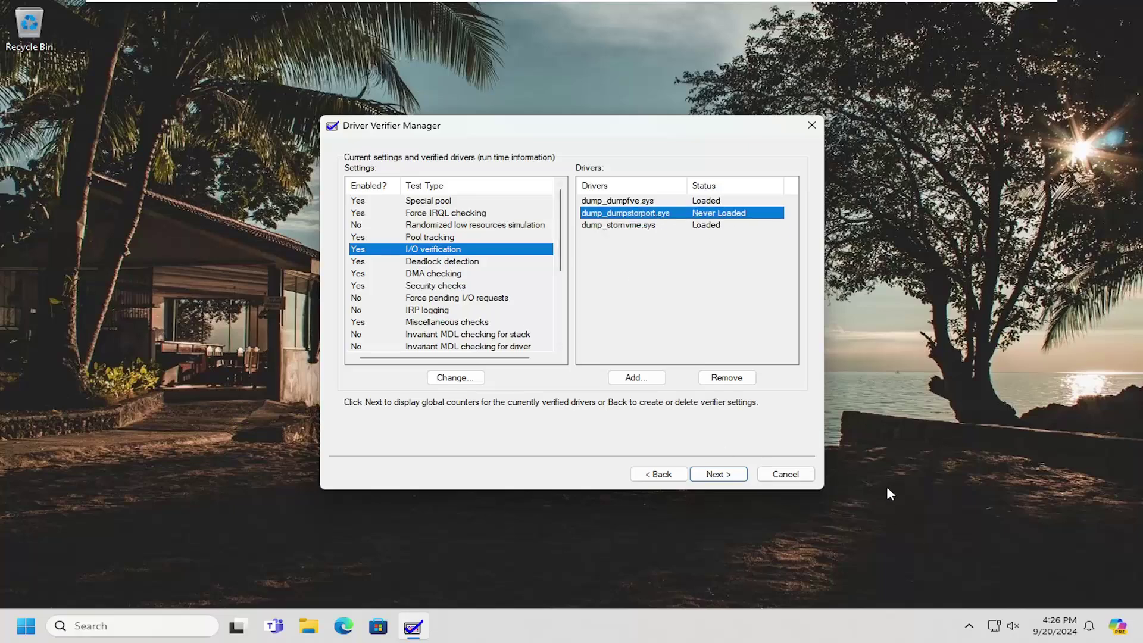
left_click(638, 226)
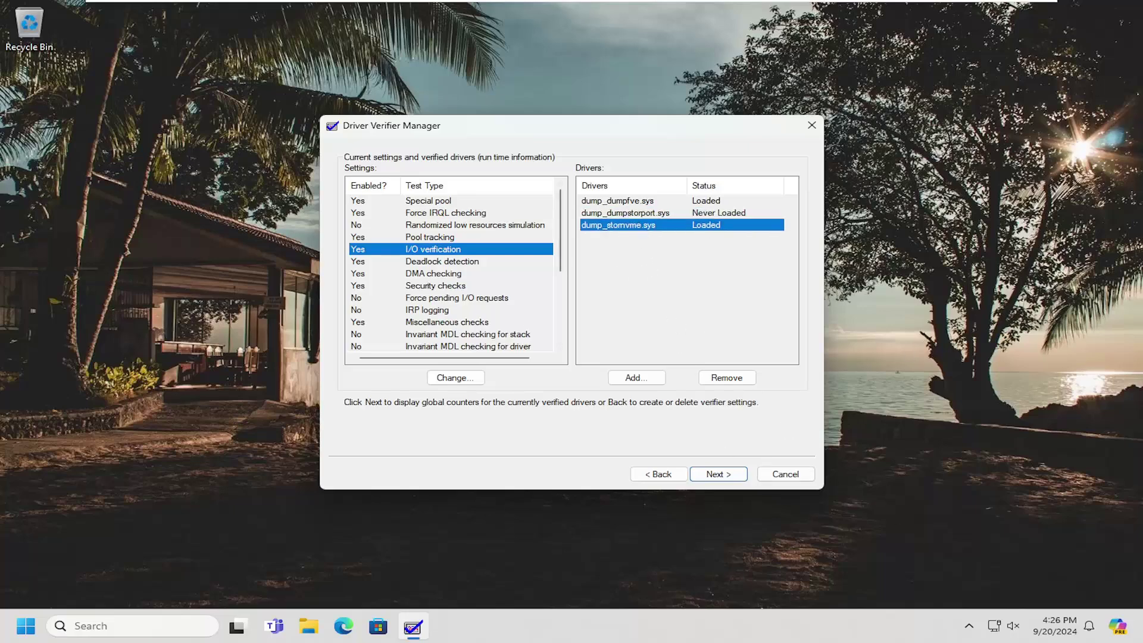
left_click(630, 214)
left_click(611, 204)
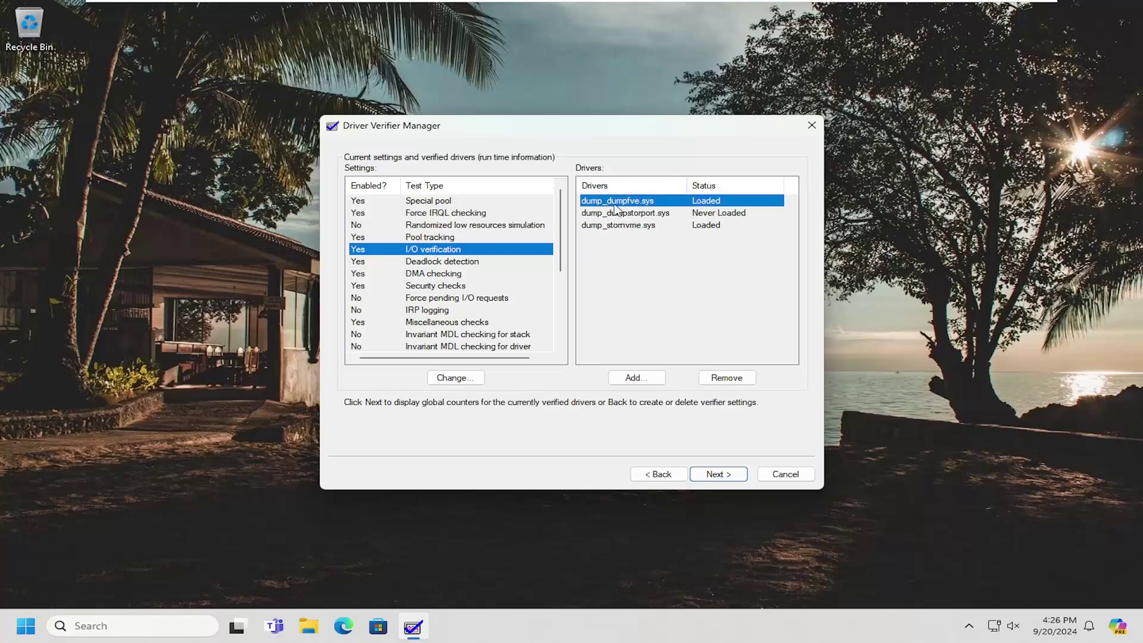
left_click(621, 215)
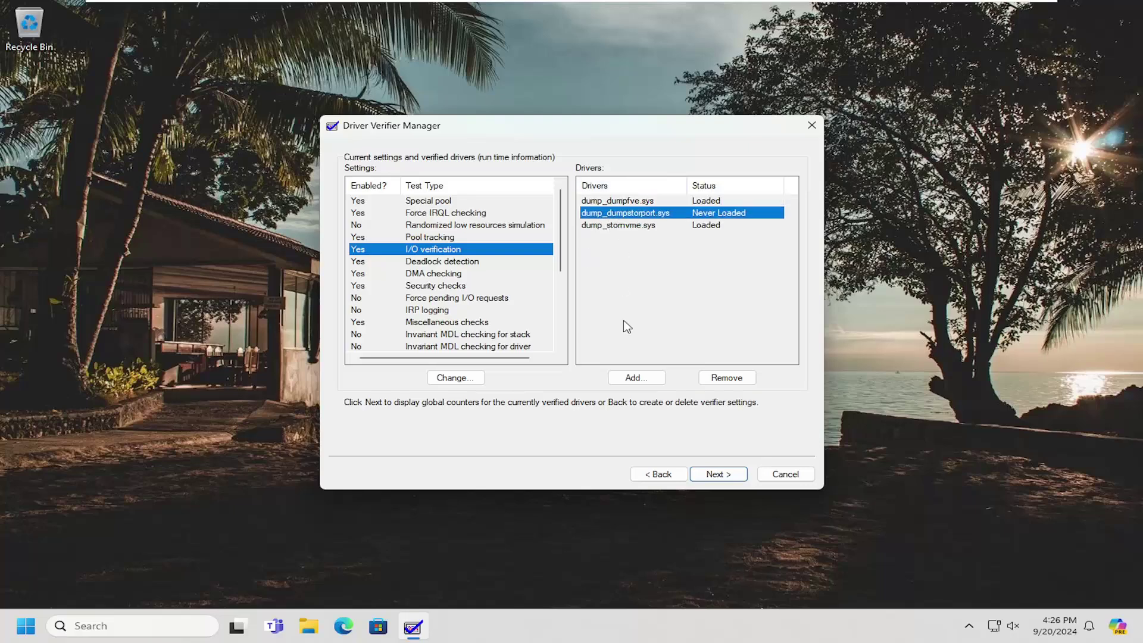
left_click(661, 474)
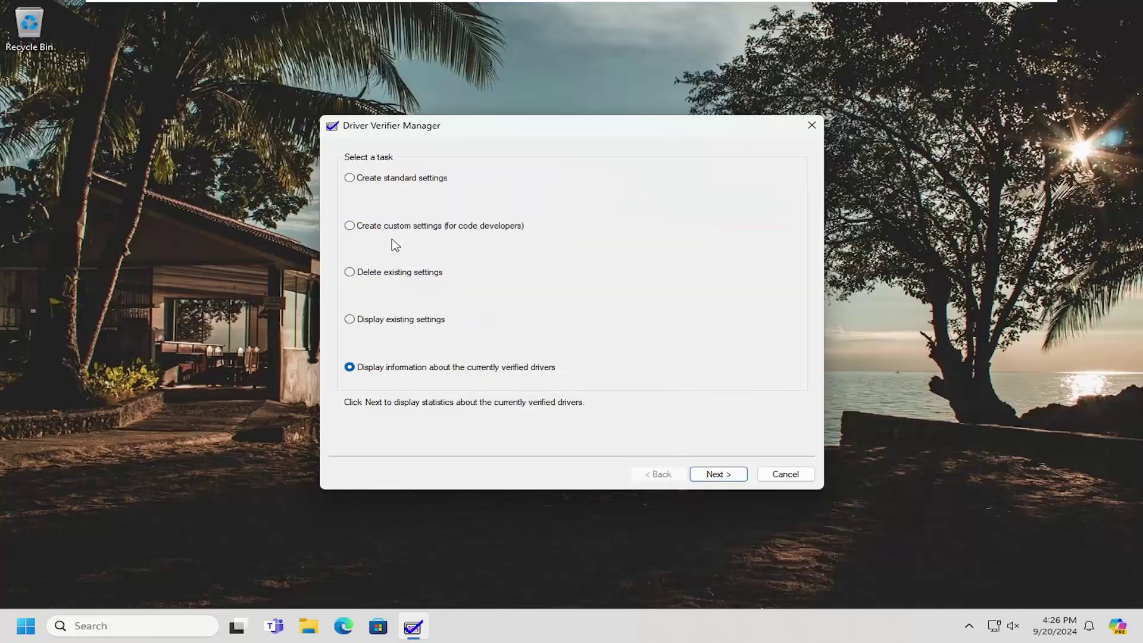
- Select Create standard settings on the task page before closing the verifier
left_click(377, 179)
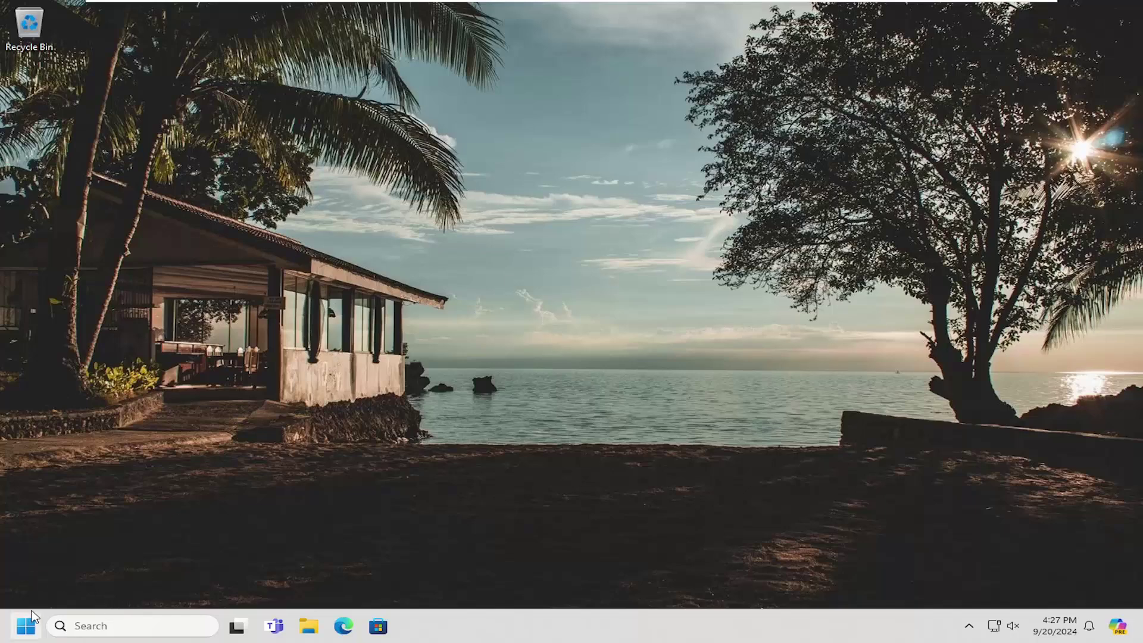
- Launch verifier from Start search and accept the UAC prompt
left_click(28, 626)
type("verifier")
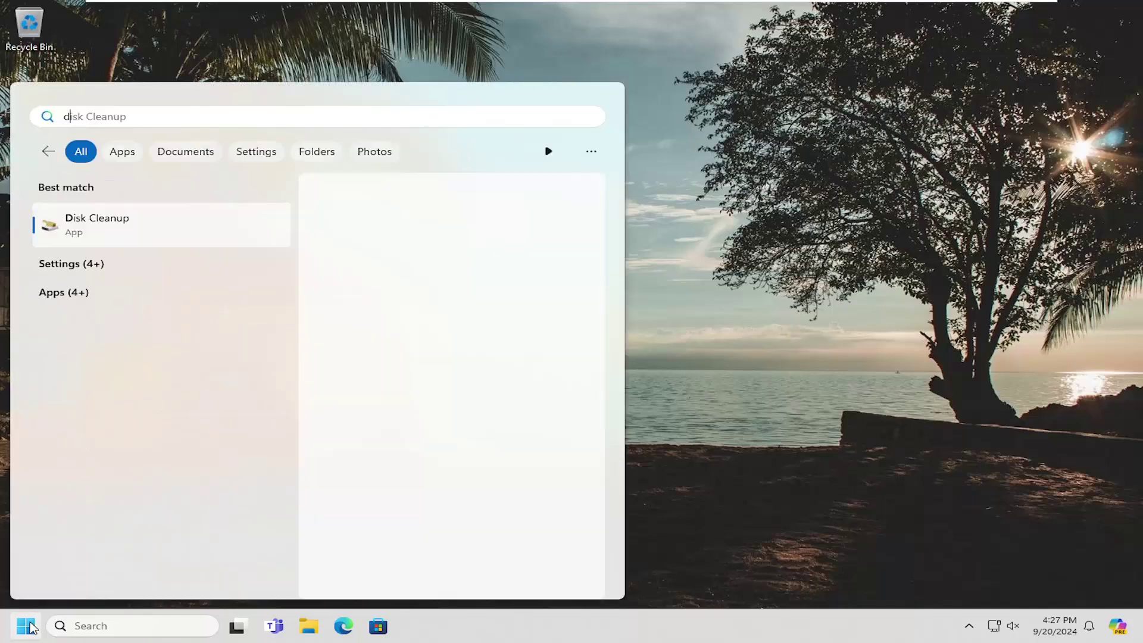
key("Return")
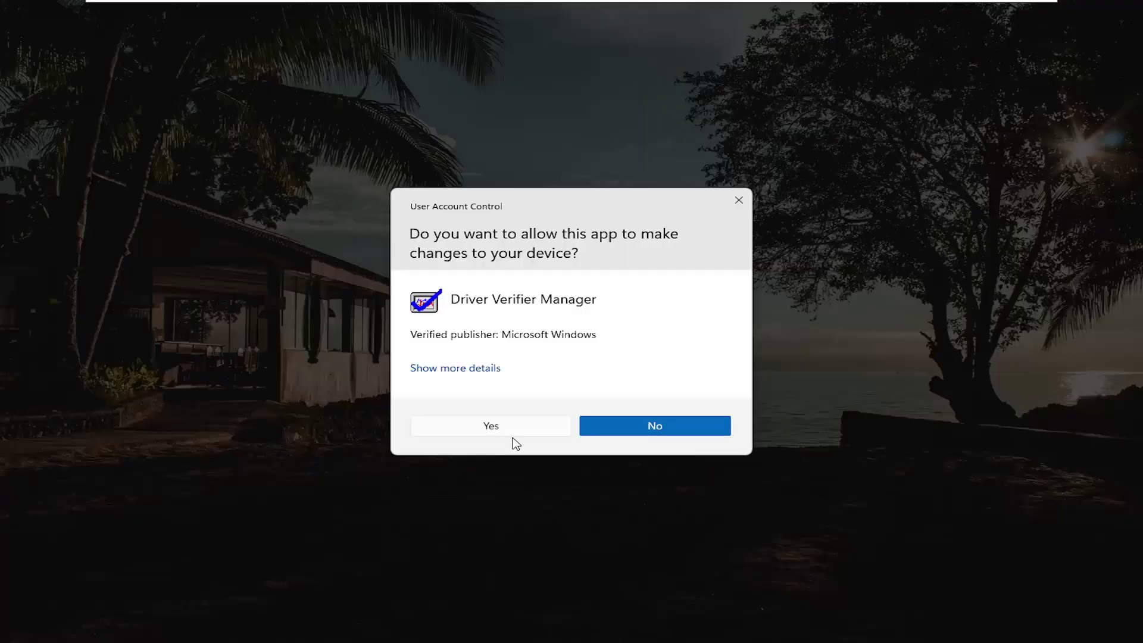
left_click(508, 425)
- Delete the existing verifier settings, acknowledge the restart notice, and bring up Start's power options
left_click(379, 275)
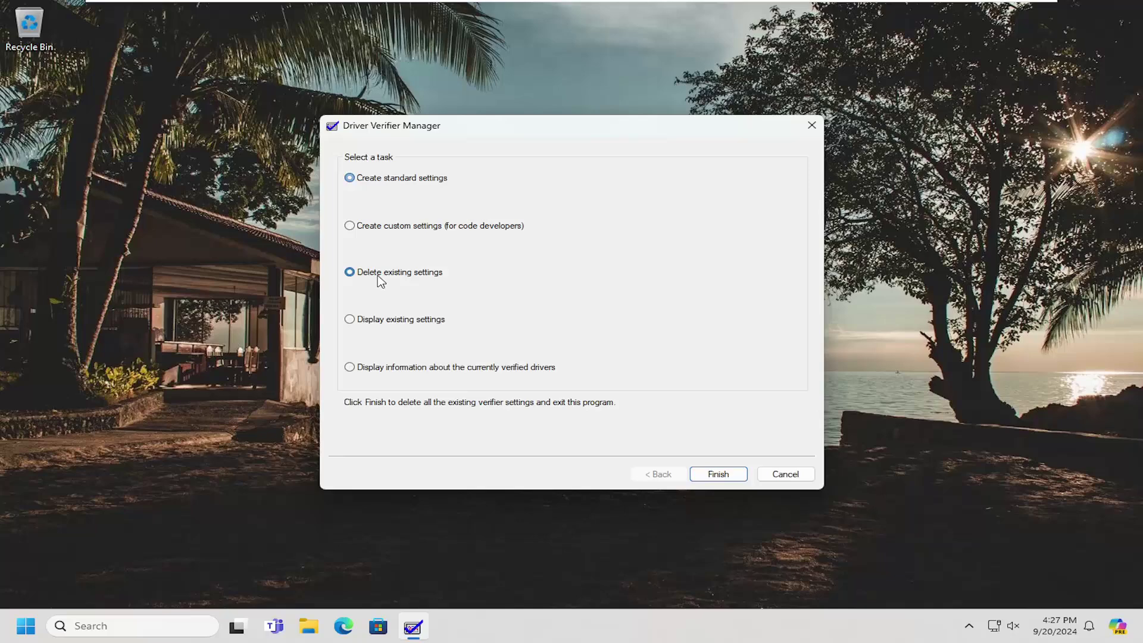
left_click(713, 477)
left_click(626, 344)
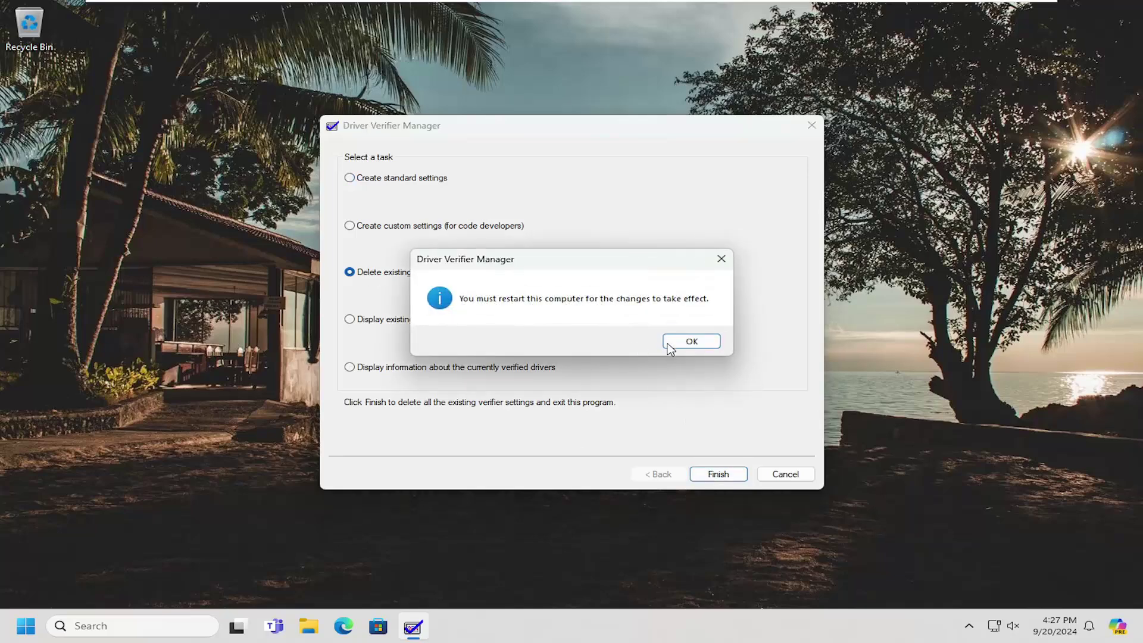
left_click(710, 346)
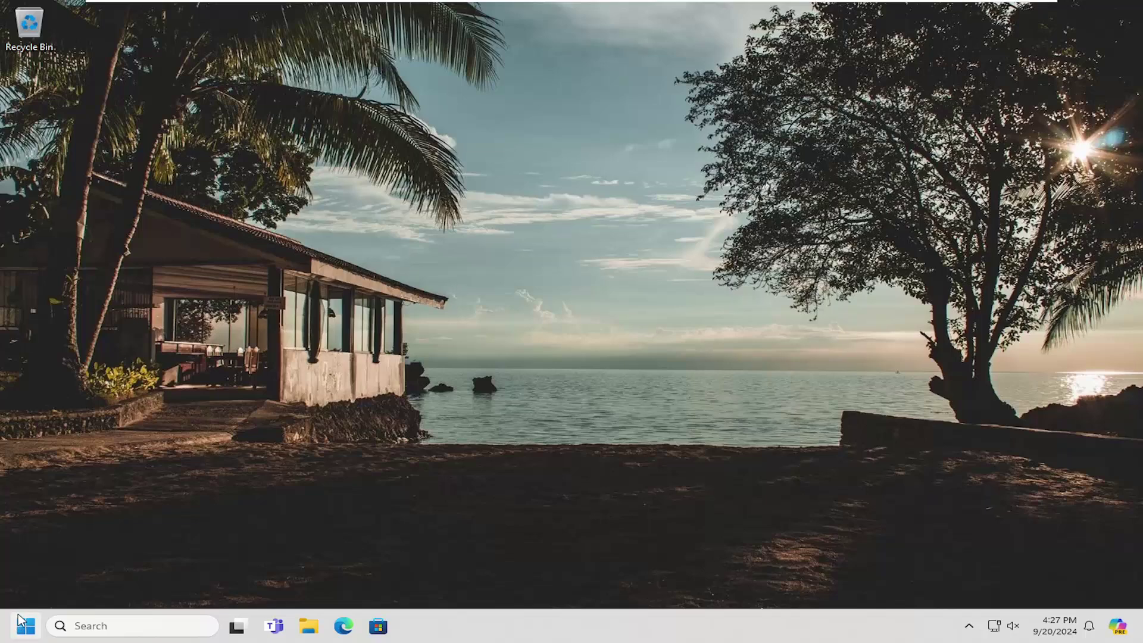
left_click(26, 625)
left_click(462, 576)
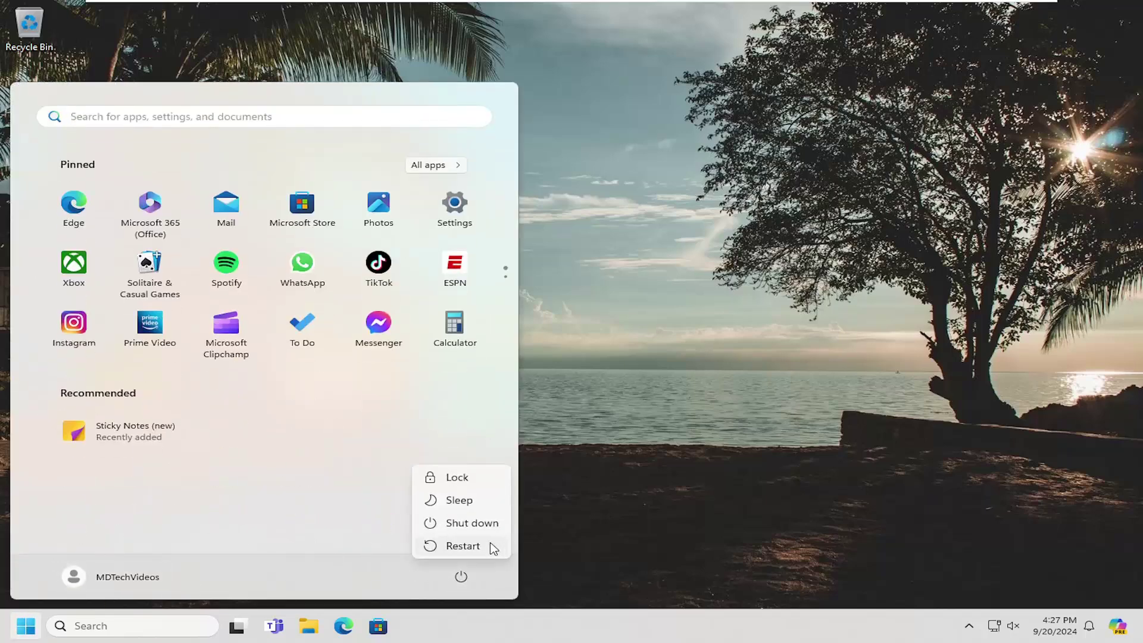